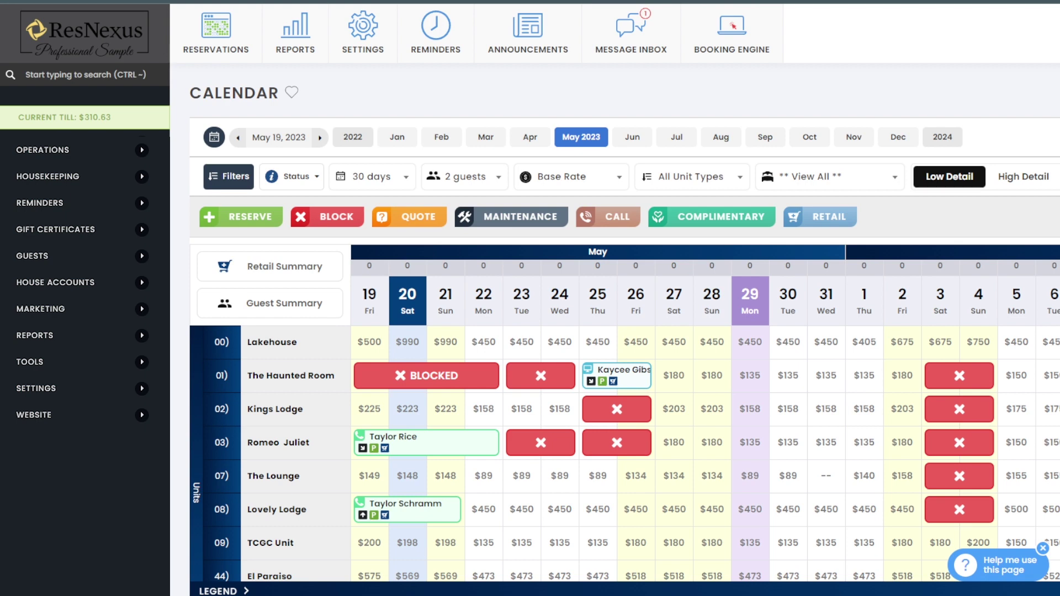
# - Search the settings for "Rate Type" and open the Rate Types page
pyautogui.click(364, 26)
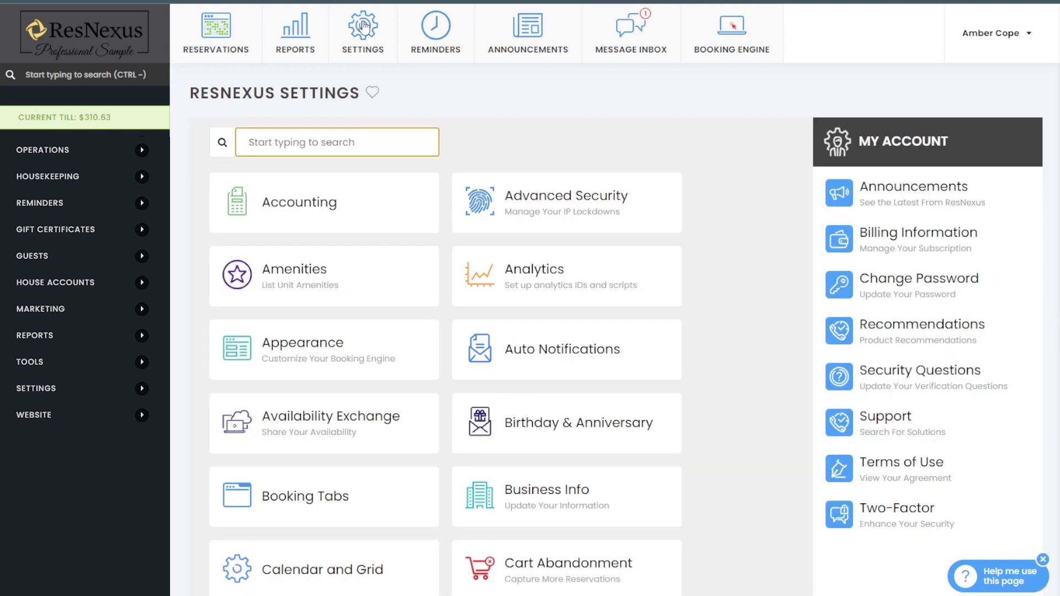
pyautogui.write('Rate Typ')
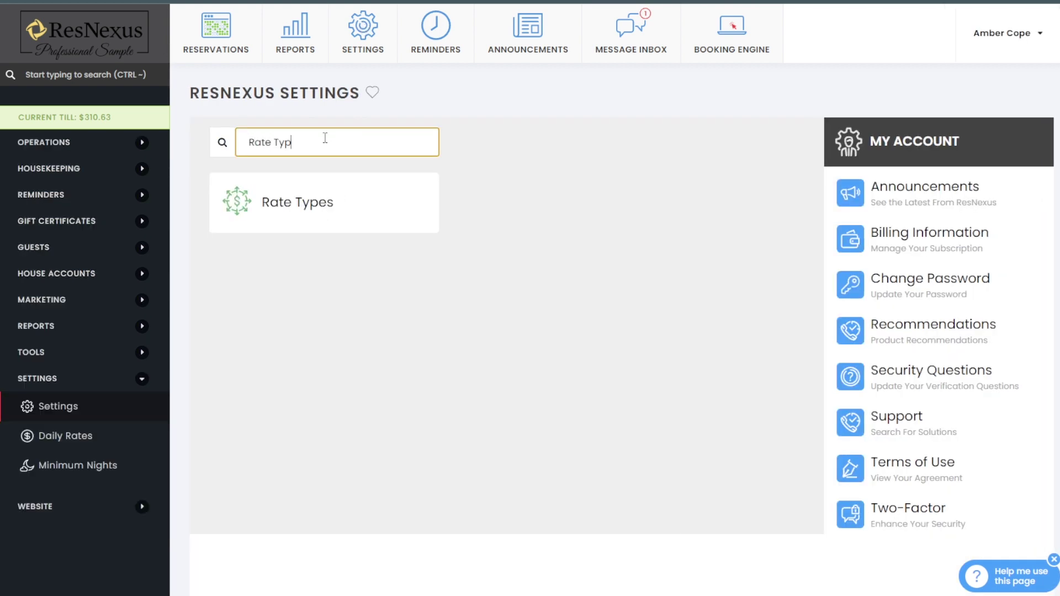
pyautogui.write('e')
pyautogui.click(282, 208)
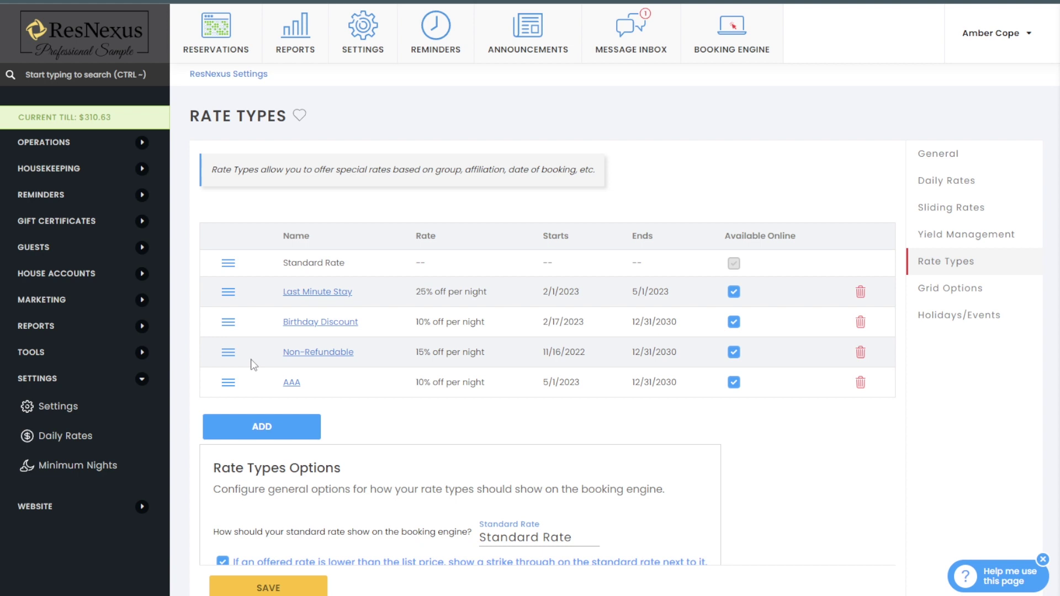
# - Add a rate type named No Breakfast that starts 5/1/2023 and ends 11/1/2023
pyautogui.click(289, 430)
pyautogui.write('No Breakfast')
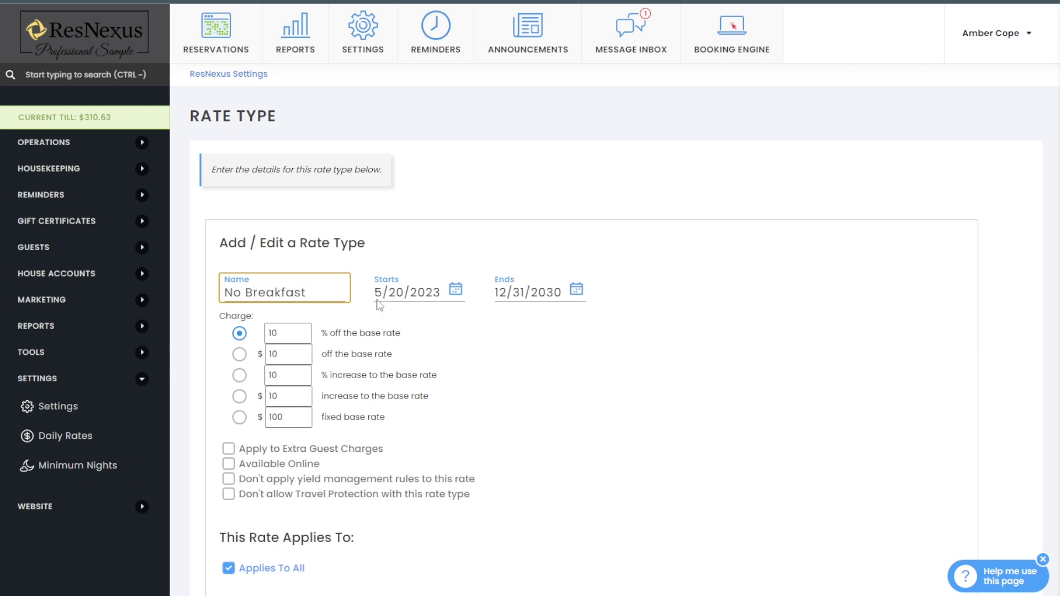
pyautogui.click(446, 288)
pyautogui.click(407, 335)
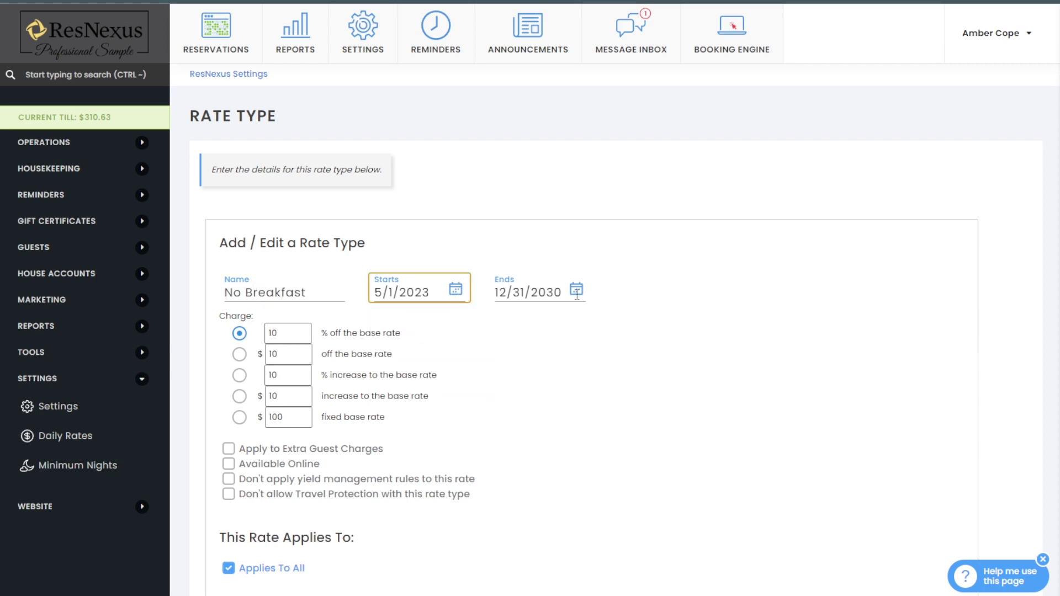
pyautogui.moveTo(561, 293); pyautogui.dragTo(550, 298)
pyautogui.write('11/1/2023')
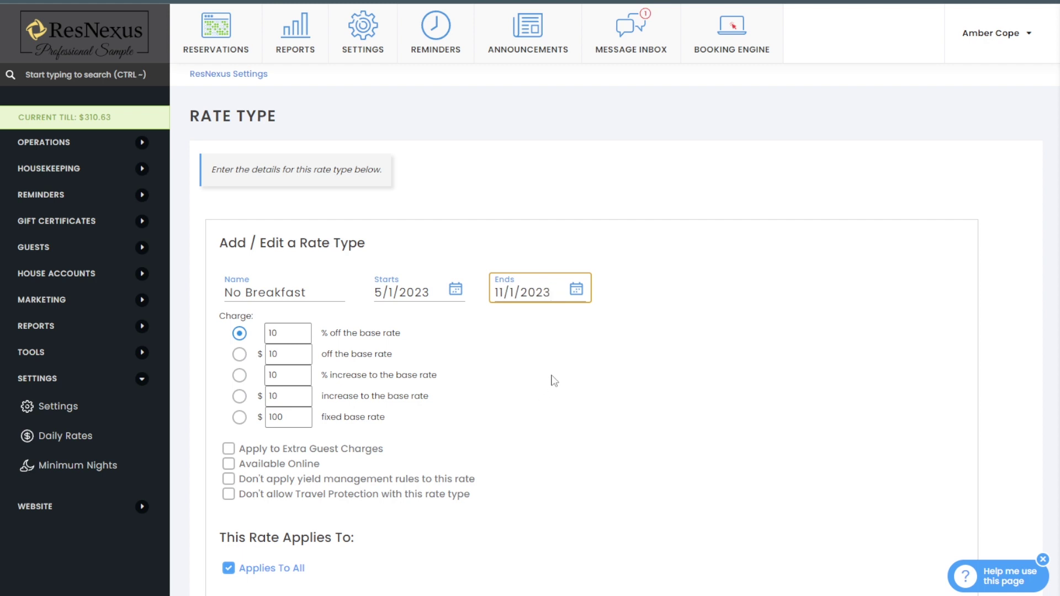
pyautogui.click(552, 380)
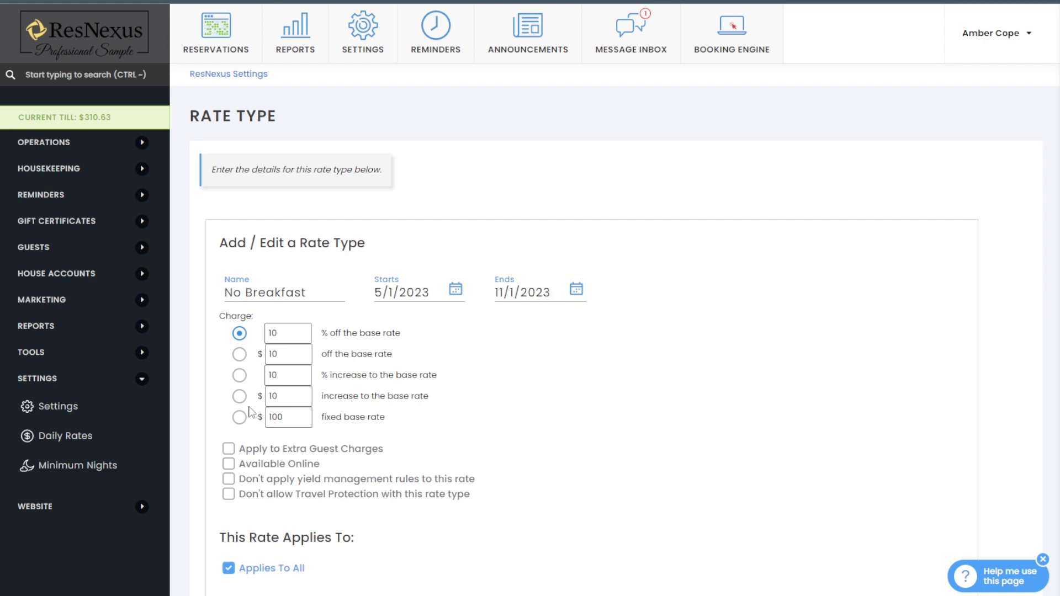
# - Charge $20 off the base rate for No Breakfast, make it available online, and save the rate type
pyautogui.click(240, 355)
pyautogui.click(288, 354)
pyautogui.write('20')
pyautogui.click(591, 417)
pyautogui.click(228, 464)
pyautogui.scroll(-5, 198, 464)
pyautogui.scroll(-1, 199, 464)
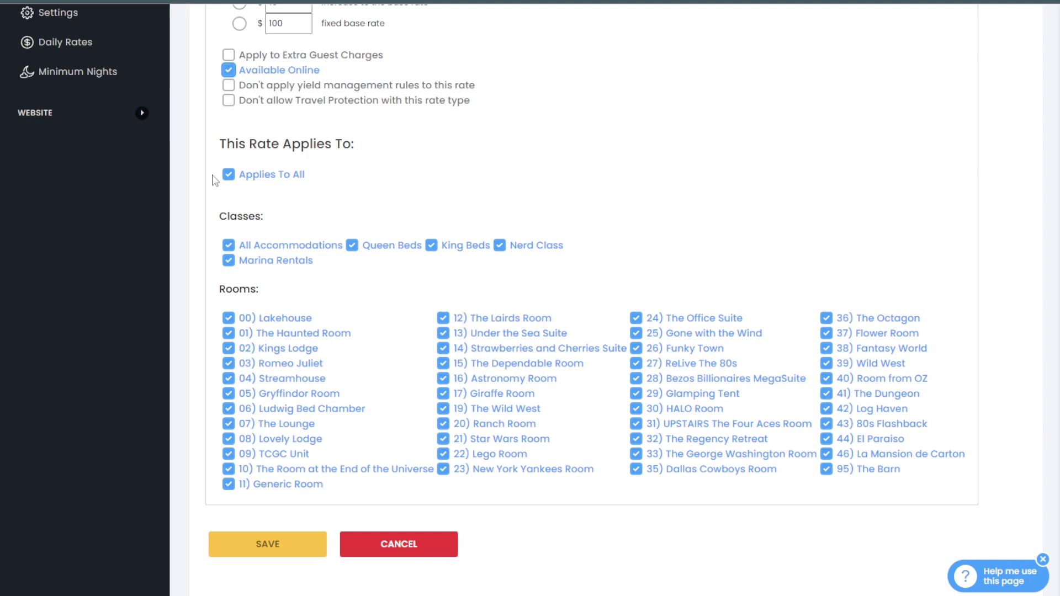
pyautogui.click(224, 549)
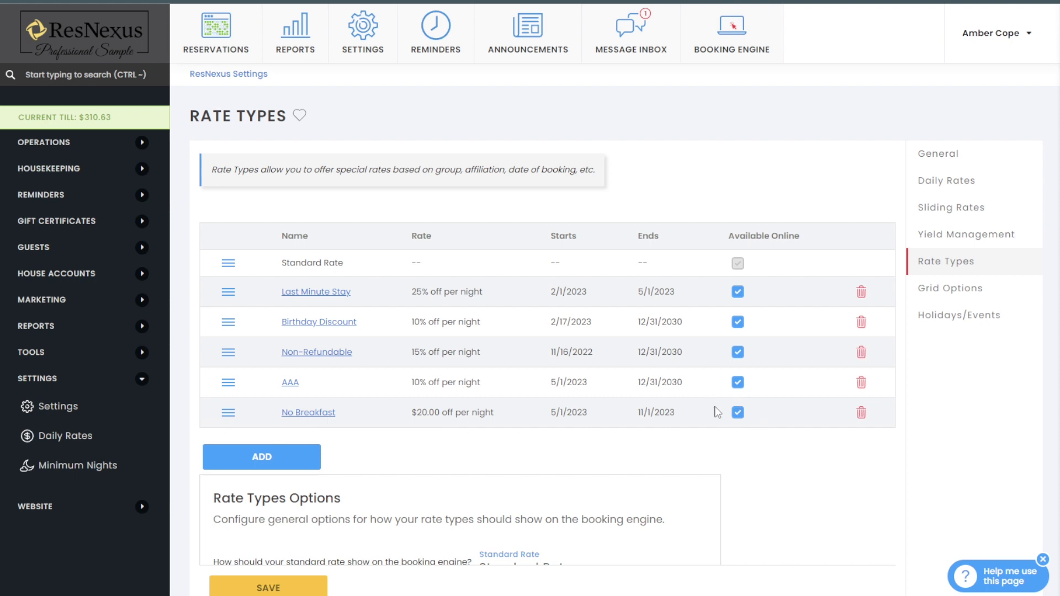
# - View the rate options offered for the Lakehouse on the booking engine
pyautogui.click(722, 49)
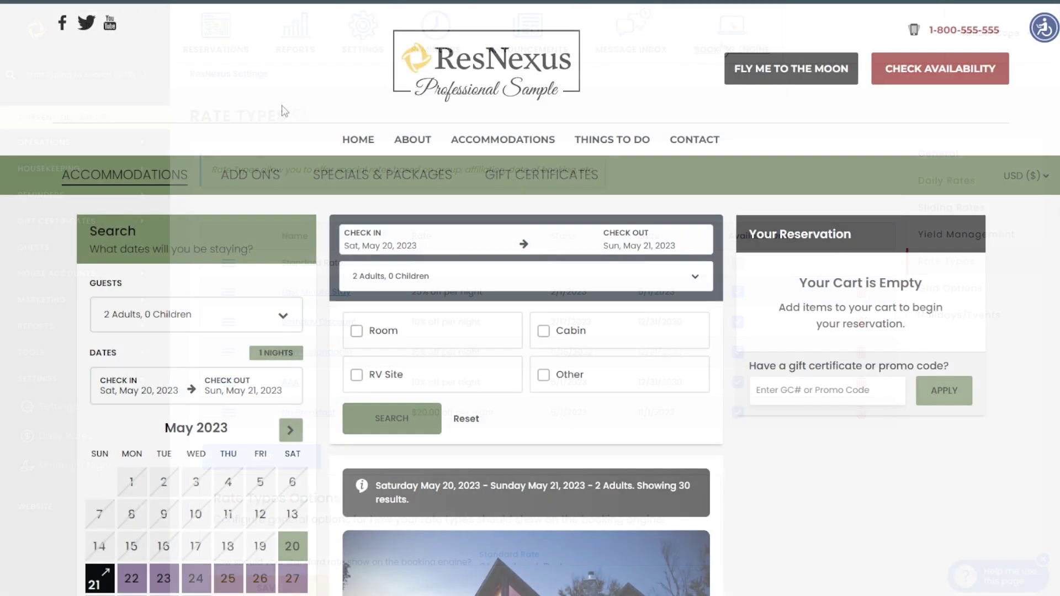
pyautogui.scroll(-8, 766, 319)
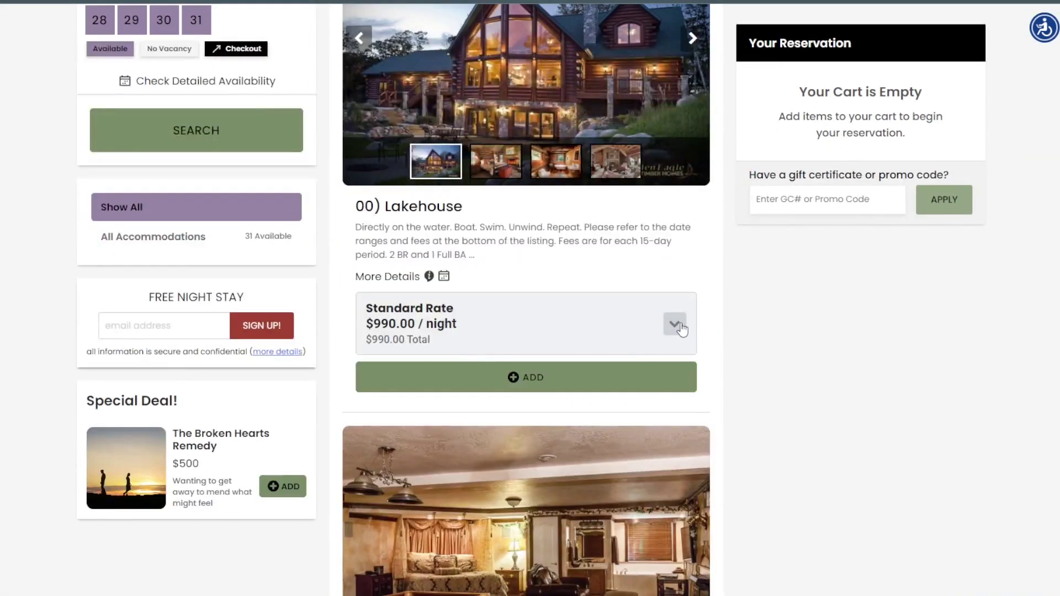
pyautogui.click(676, 324)
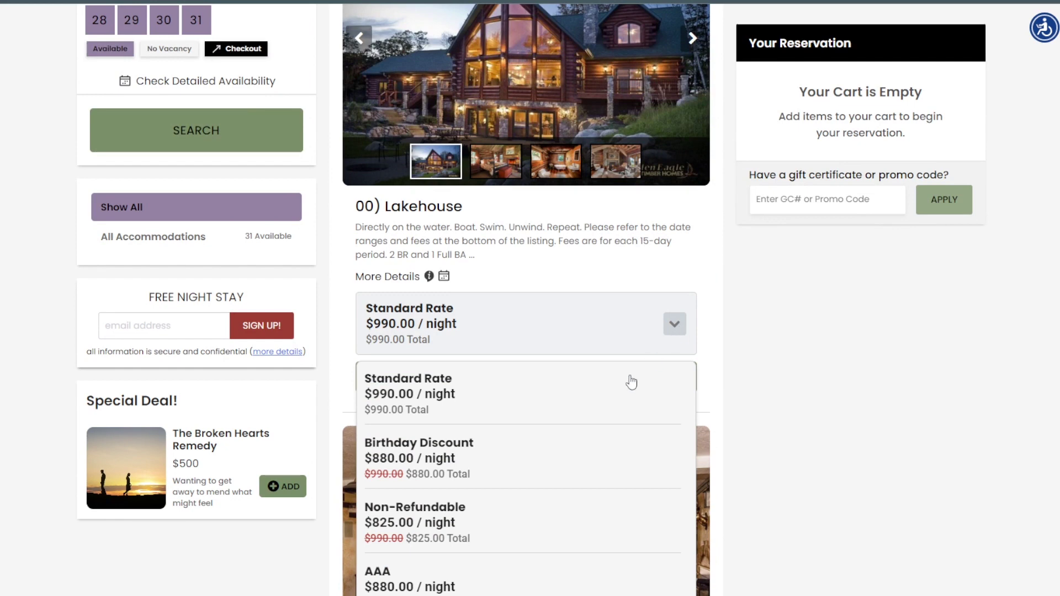
pyautogui.scroll(-2, 587, 448)
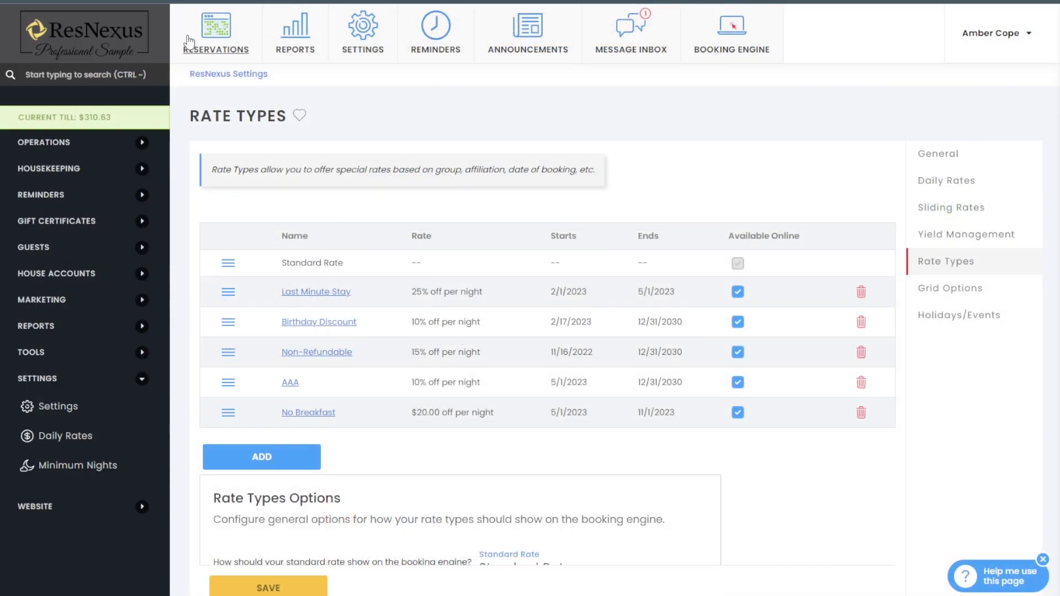
# - Change the standard rate's booking engine name to Base Rate in the Rate Types options and save
pyautogui.scroll(-3, 209, 175)
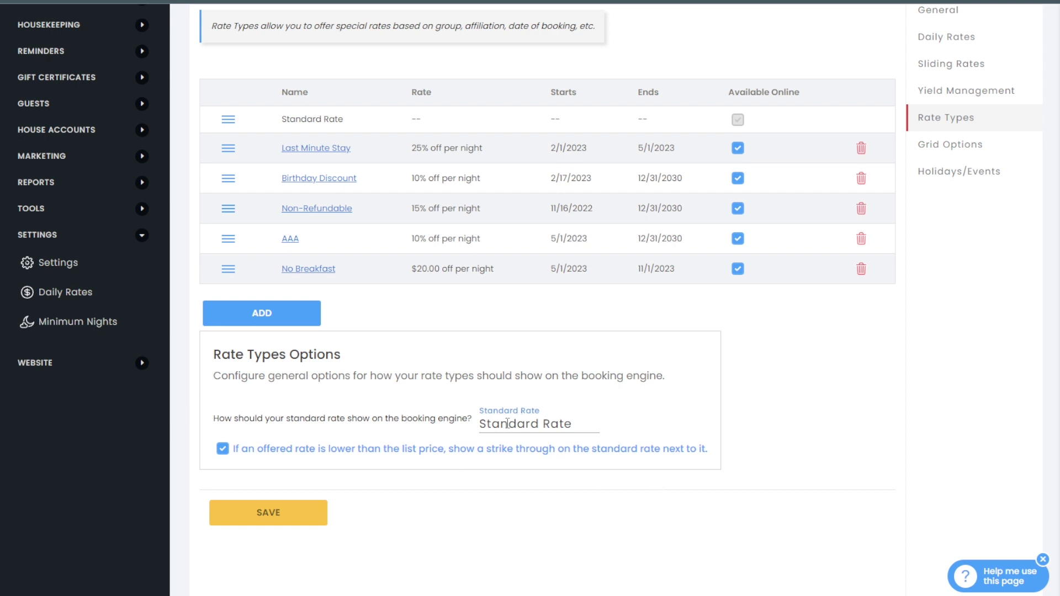
pyautogui.moveTo(480, 425); pyautogui.dragTo(540, 424)
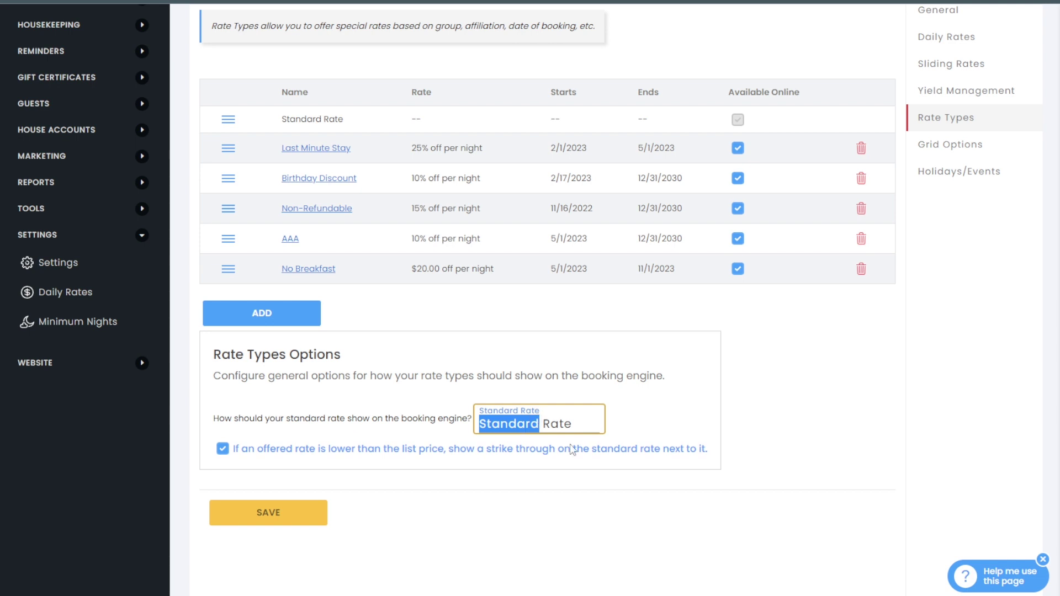
pyautogui.write('Bas')
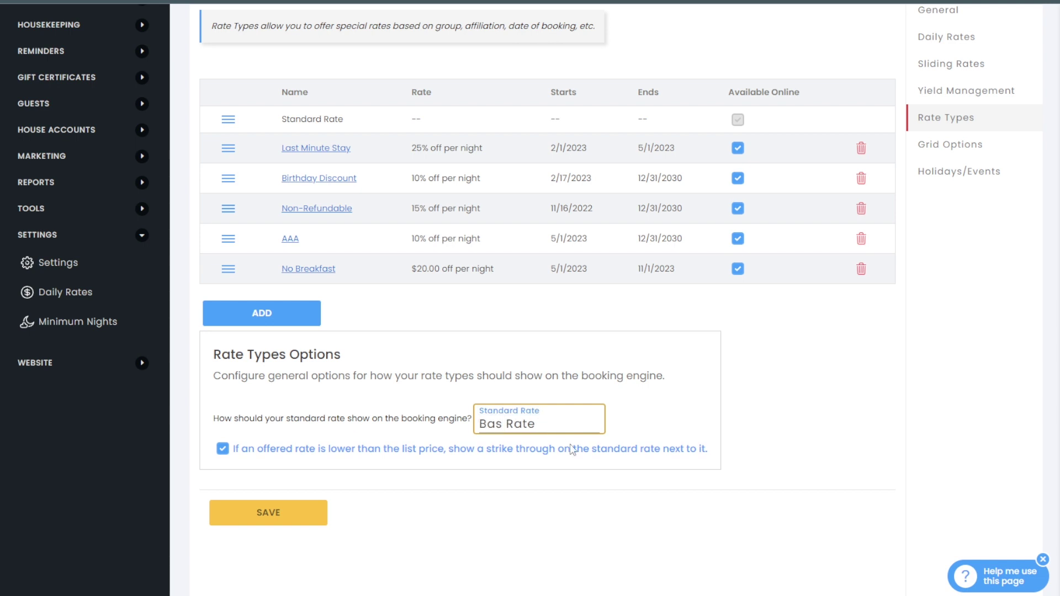
pyautogui.write('e')
pyautogui.click(262, 528)
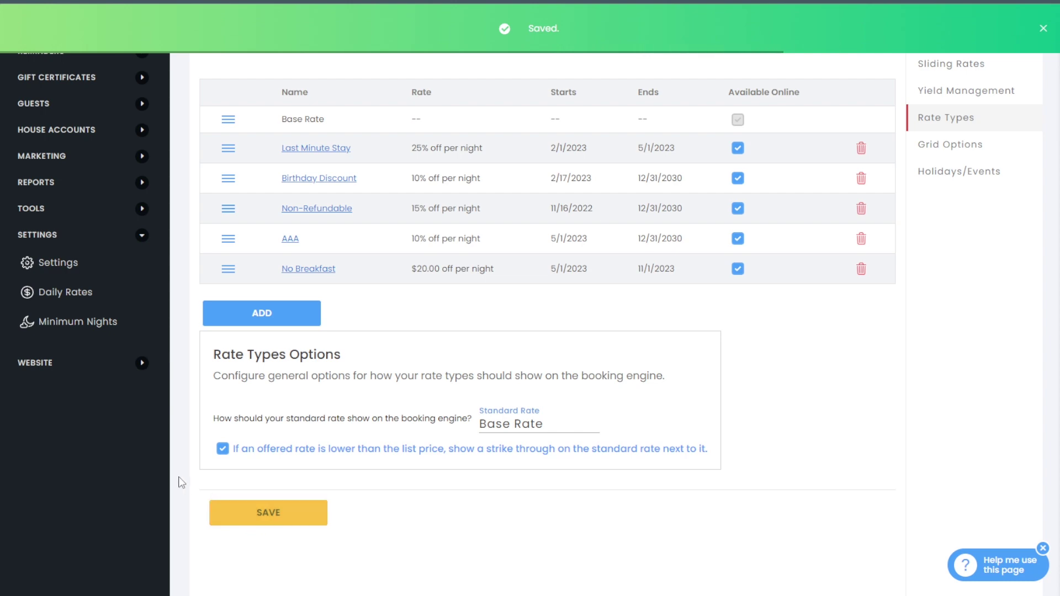
# - Open the reservations calendar and display its prices for the No Breakfast rate type
pyautogui.scroll(5, 183, 481)
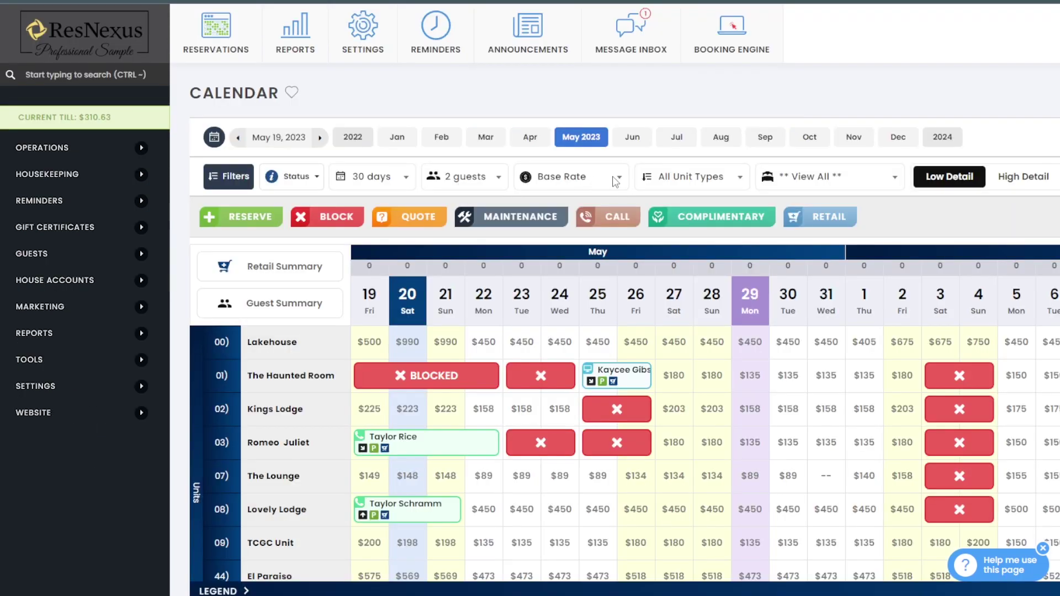
pyautogui.click(620, 179)
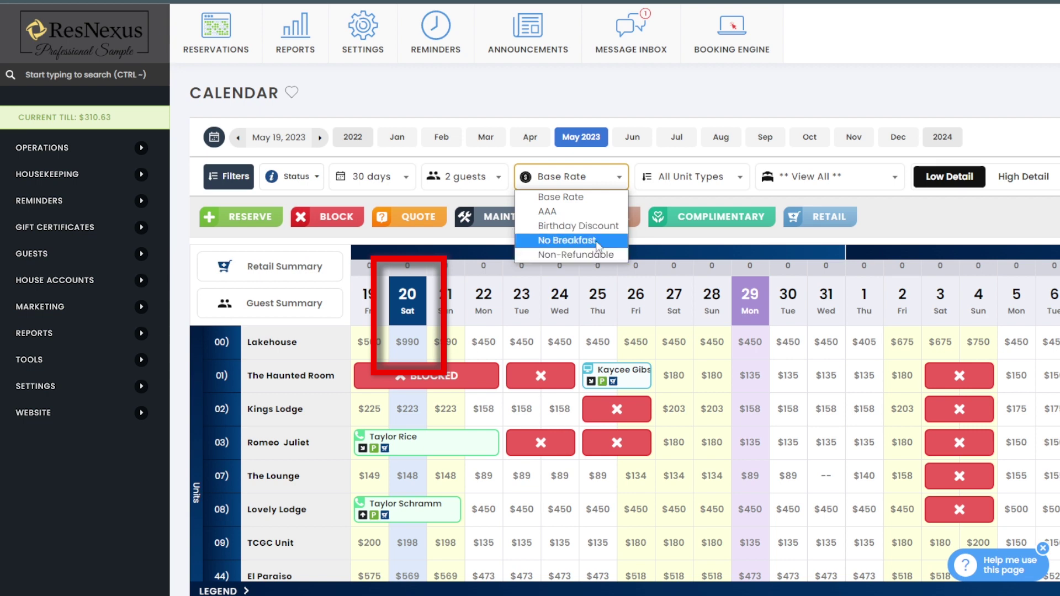
pyautogui.click(596, 240)
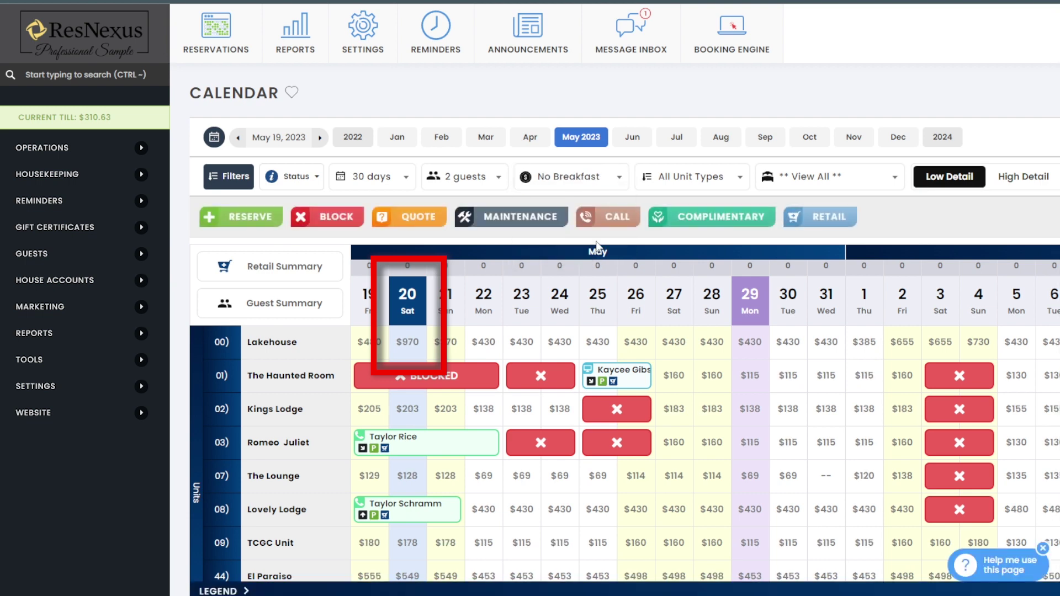
# - Open the reservation grid and switch its rate type to Birthday Discount
pyautogui.click(141, 147)
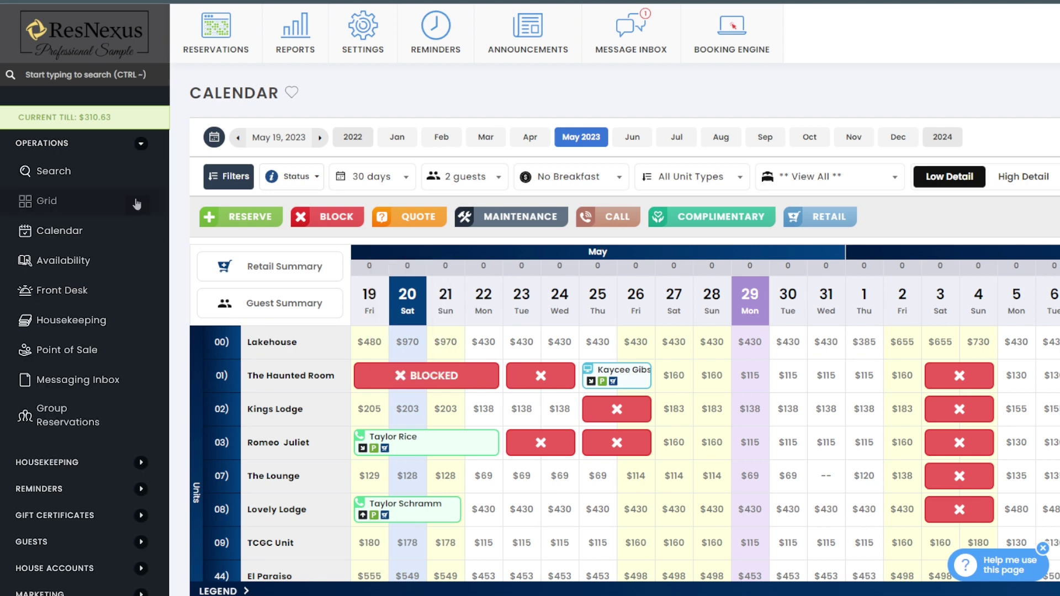
pyautogui.click(137, 203)
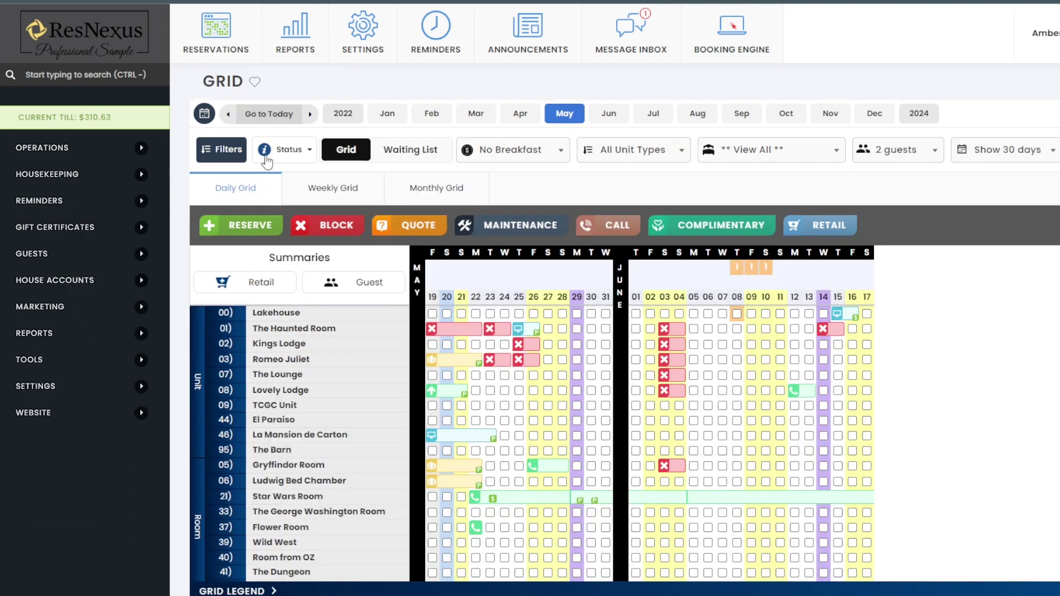
pyautogui.click(527, 155)
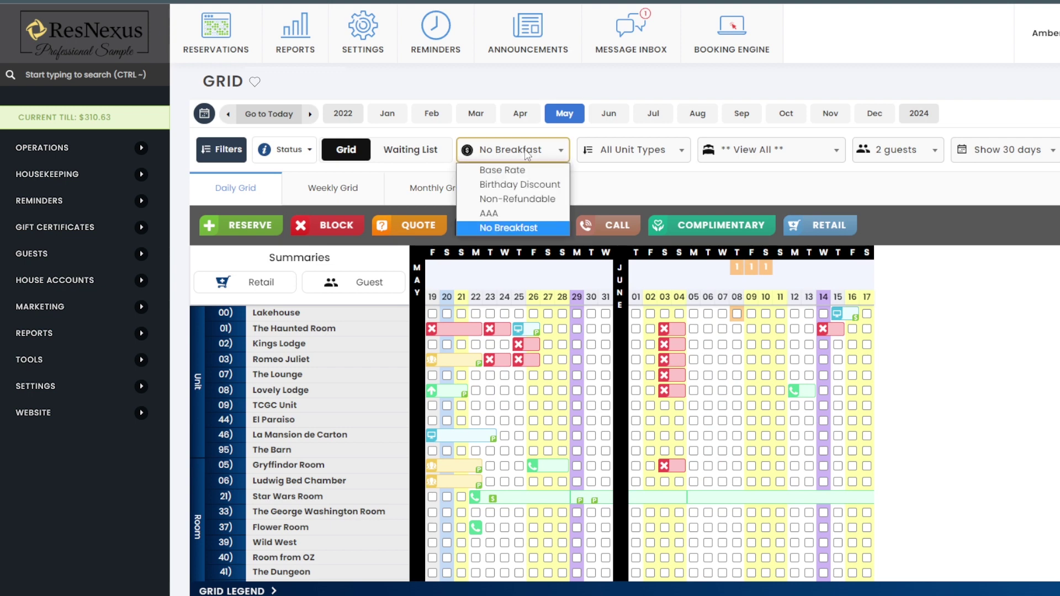
pyautogui.click(495, 185)
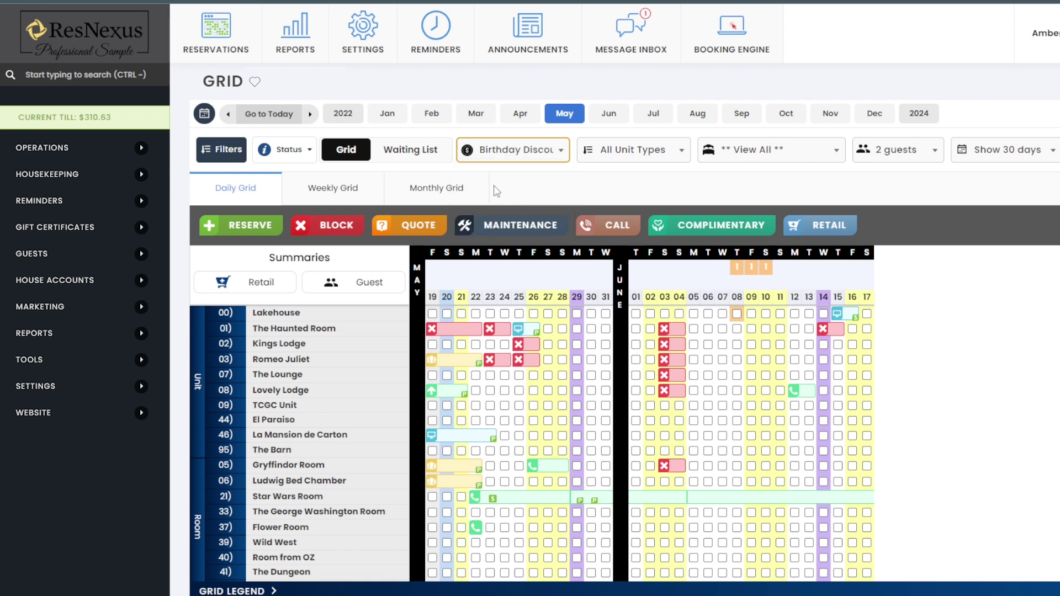
# - Create a quote for 09) TCGC Unit for the nights of May 24 and 25, 2023
pyautogui.click(505, 405)
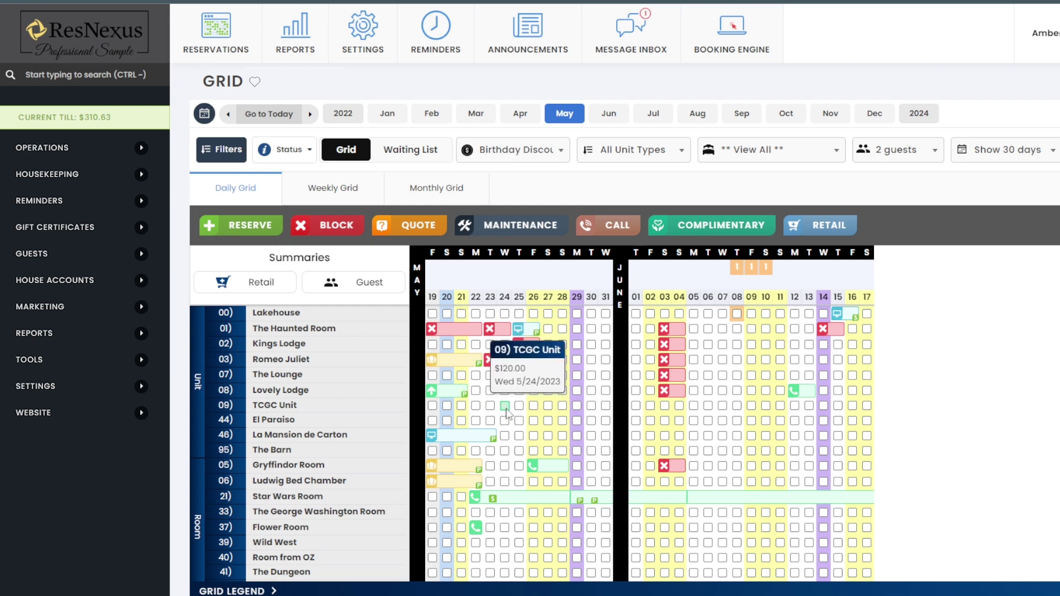
pyautogui.click(519, 405)
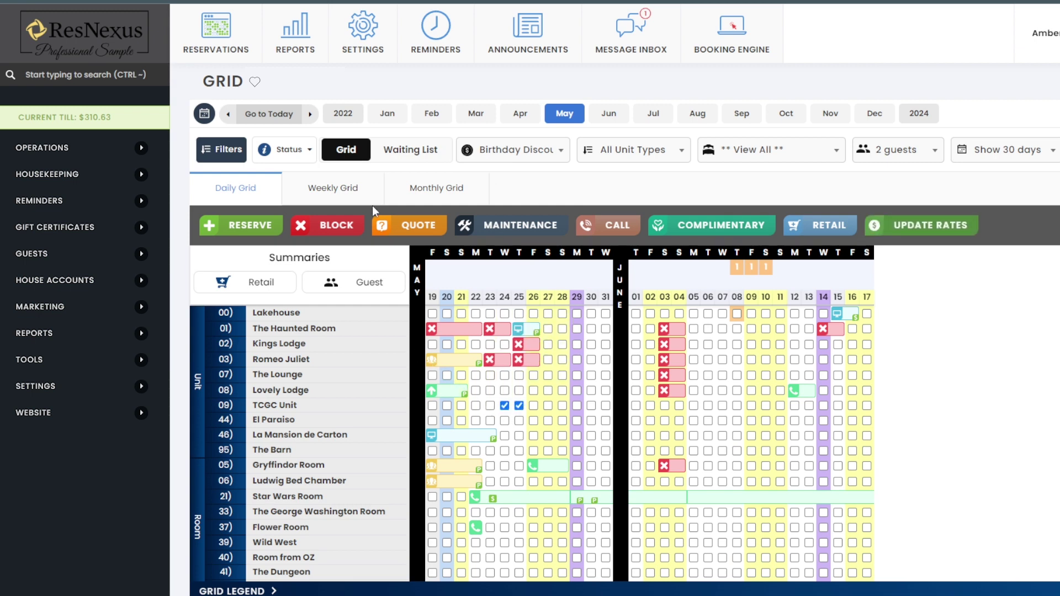
pyautogui.click(407, 235)
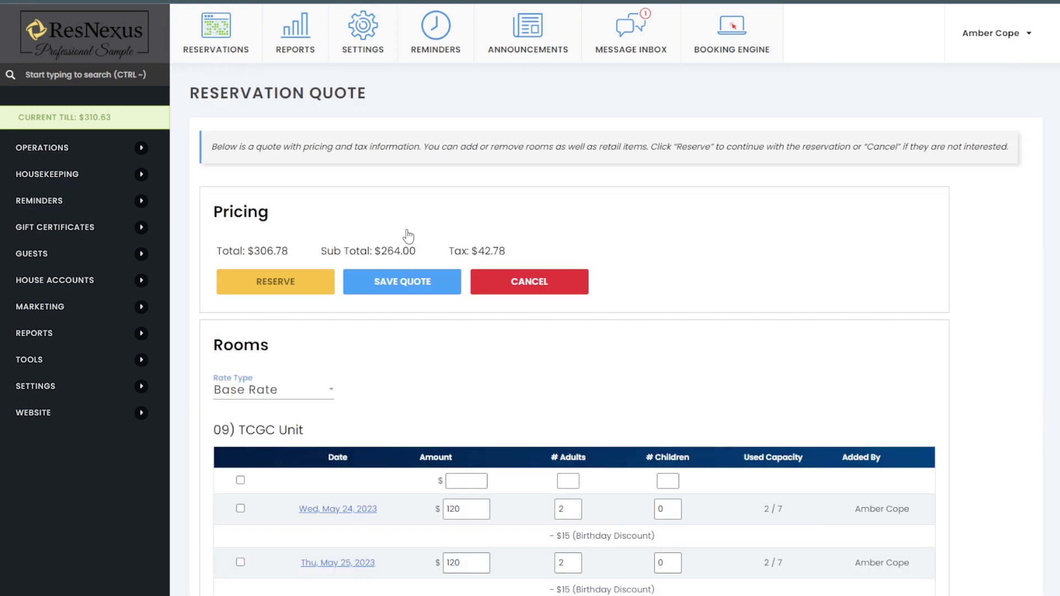
# - Set the room rate type on the reservation quote to Birthday Discount and review the quote's remaining sections
pyautogui.click(239, 393)
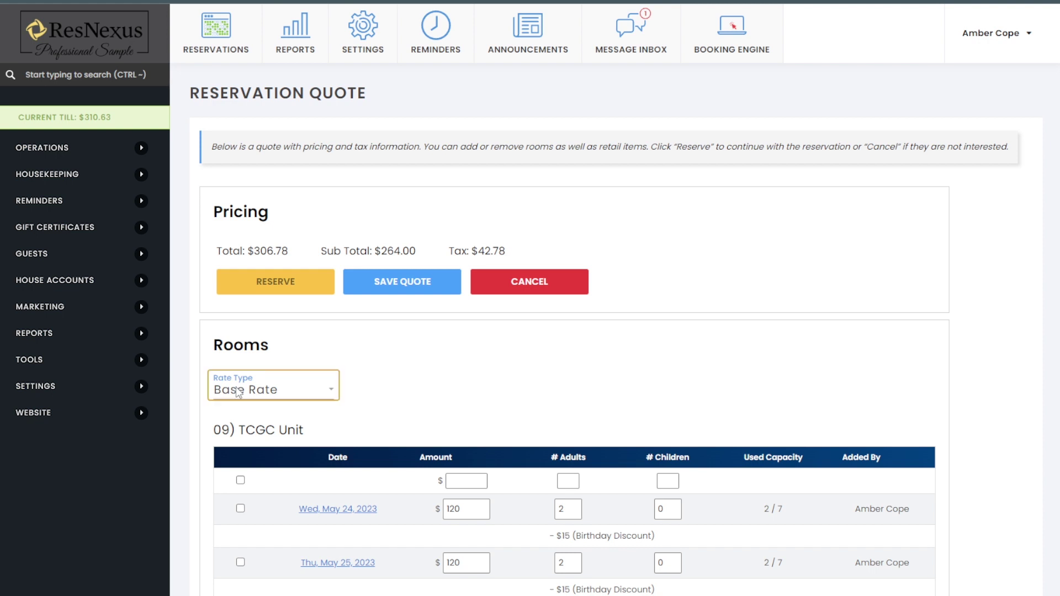
pyautogui.scroll(-1, 239, 392)
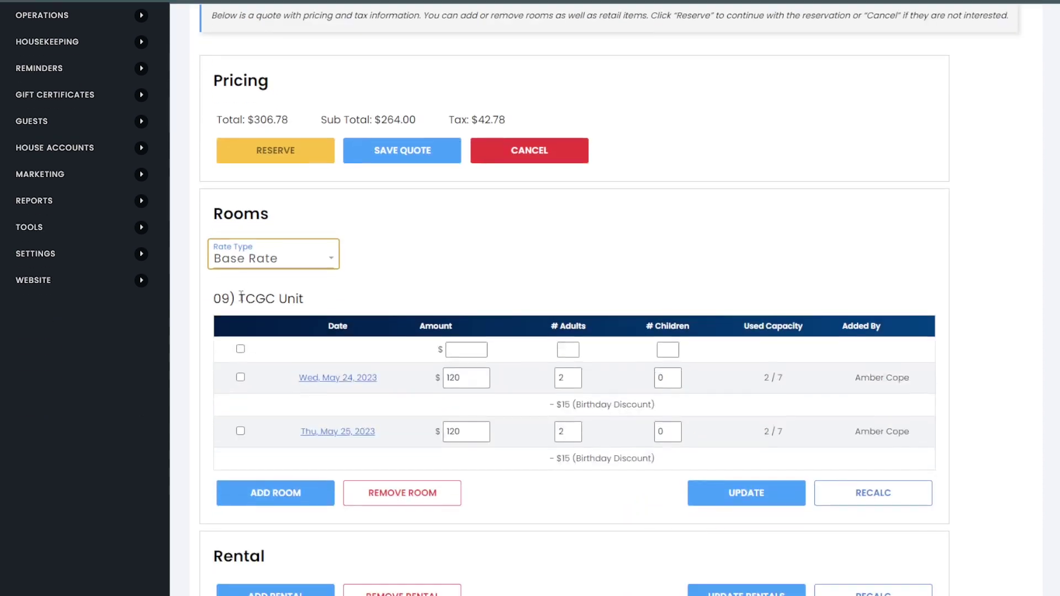
pyautogui.click(245, 256)
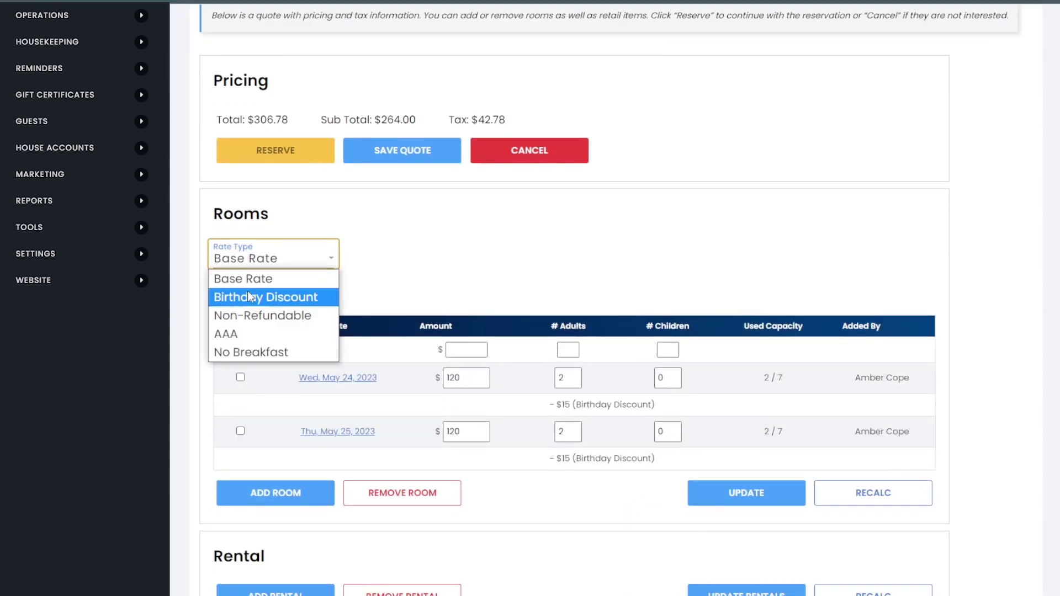
pyautogui.click(247, 292)
pyautogui.scroll(2, 609, 438)
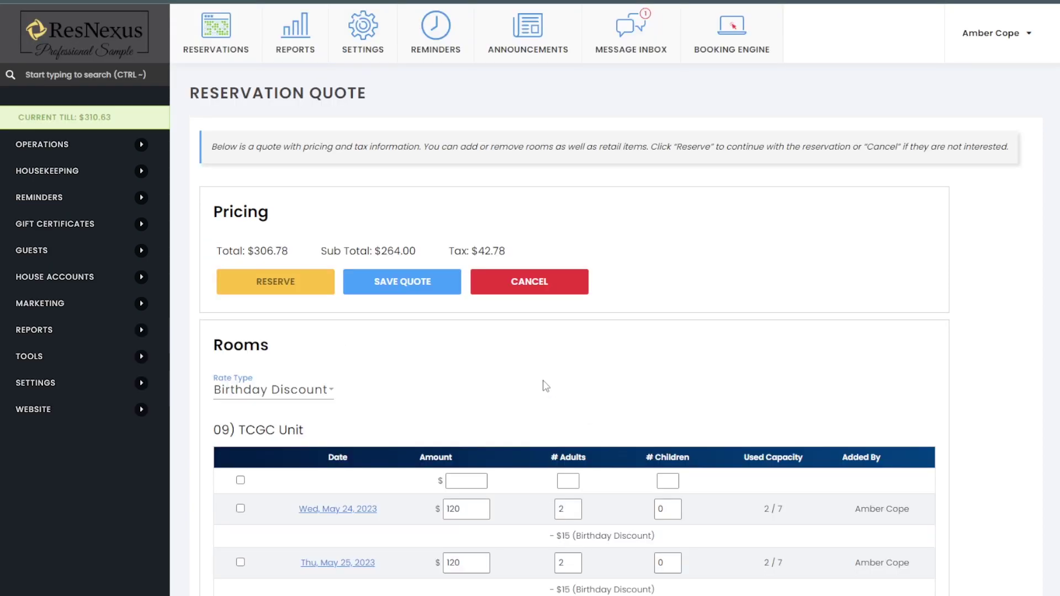
pyautogui.scroll(-2, 544, 385)
pyautogui.scroll(-9, 545, 385)
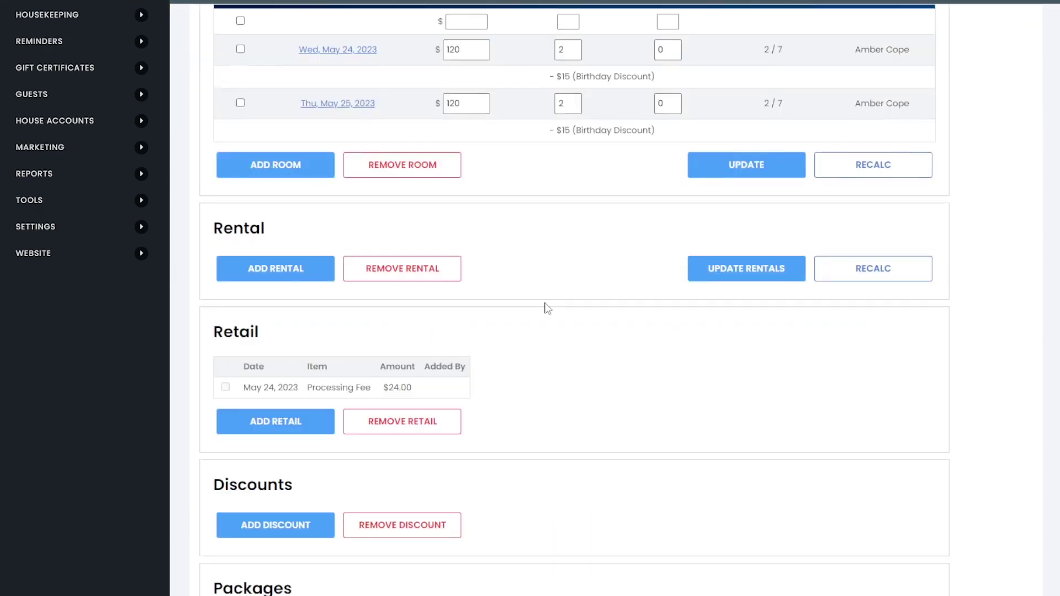
# - Open the existing reservation in 08) Lovely Lodge and bring up the room rate for Friday, May 19, 2023
pyautogui.click(518, 502)
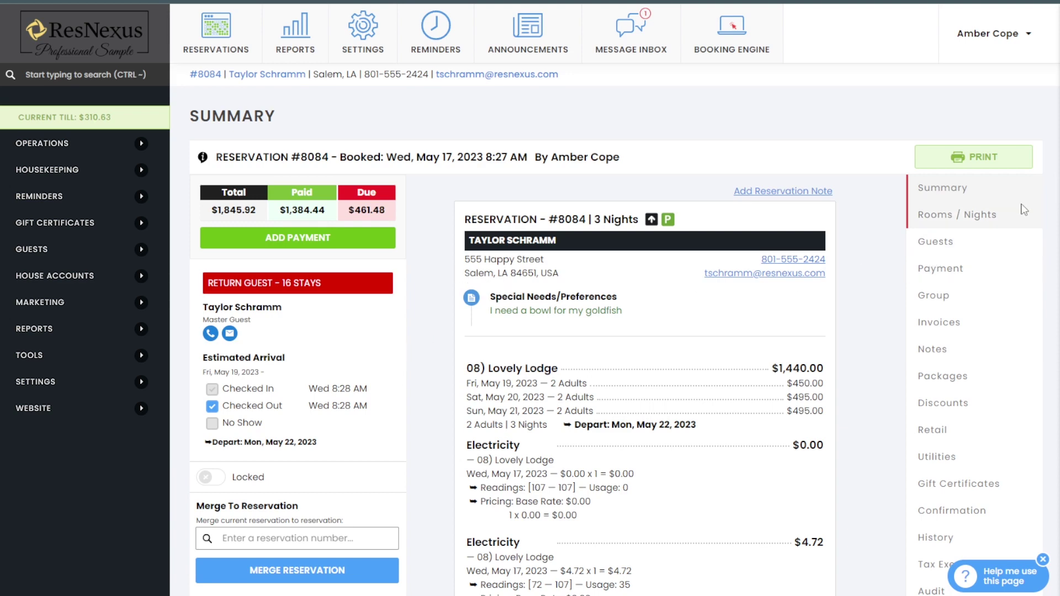
pyautogui.click(992, 221)
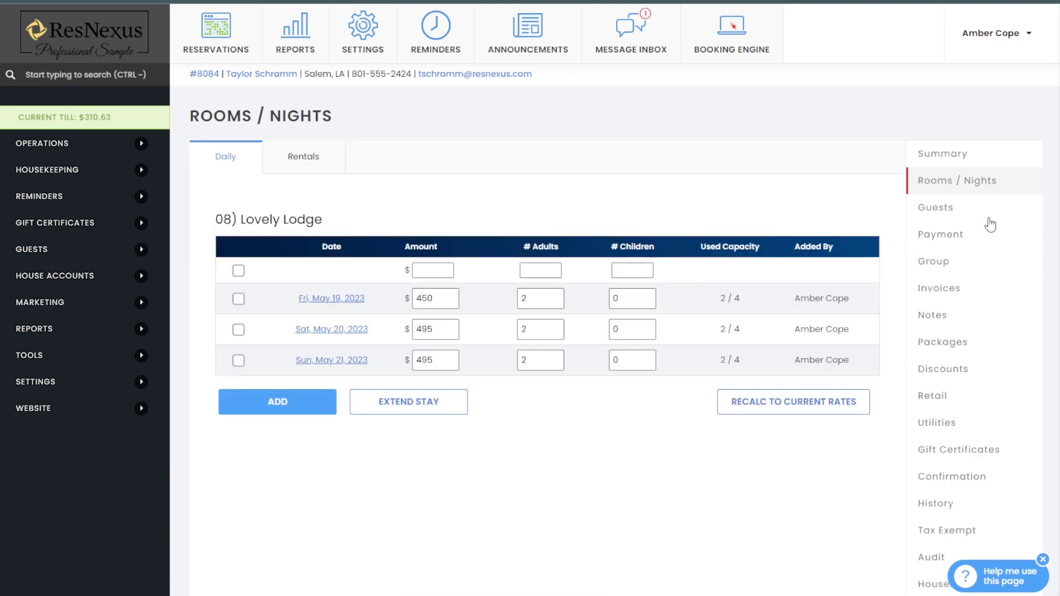
pyautogui.click(319, 299)
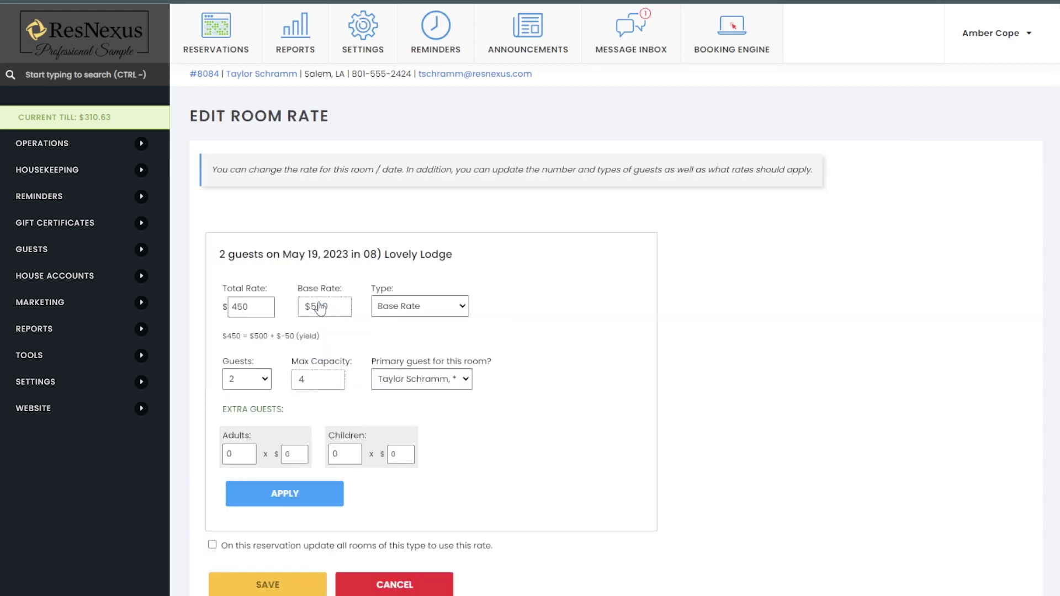
# - Set the room rate type to No Breakfast, apply it to all rooms of this type on the reservation, and save
pyautogui.click(463, 308)
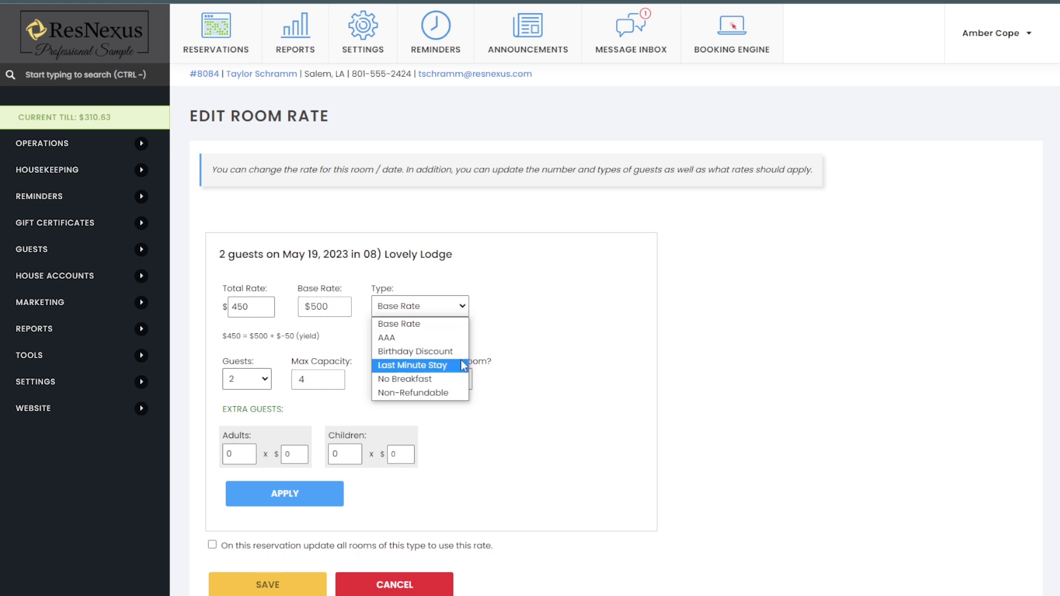
pyautogui.click(454, 380)
pyautogui.scroll(-1, 213, 481)
pyautogui.click(212, 479)
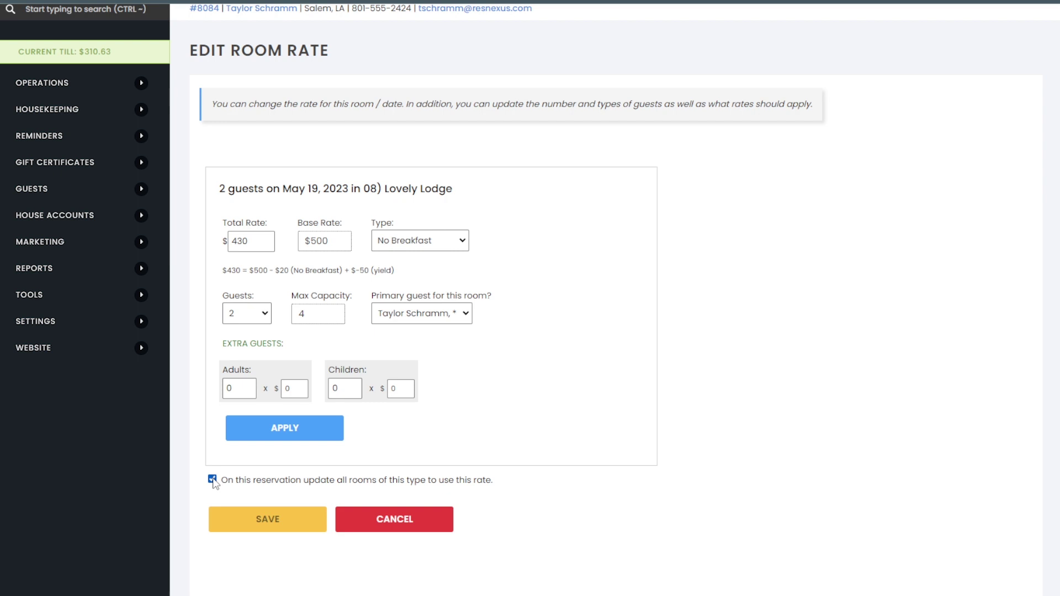
pyautogui.click(257, 522)
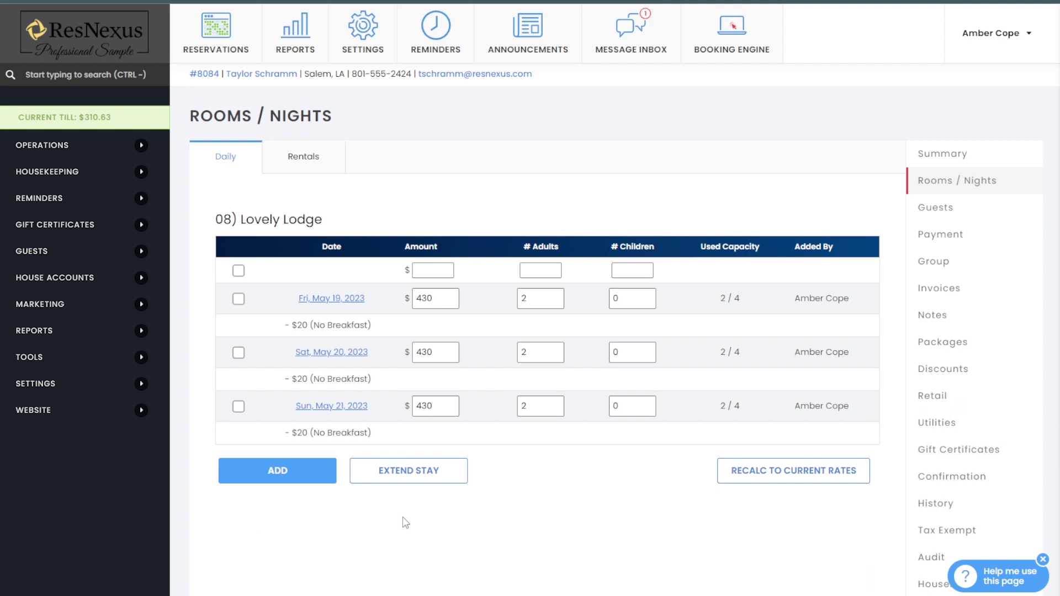
# - Start extending the reservation's stay and set the daily grid's rate type to No Breakfast
pyautogui.click(387, 478)
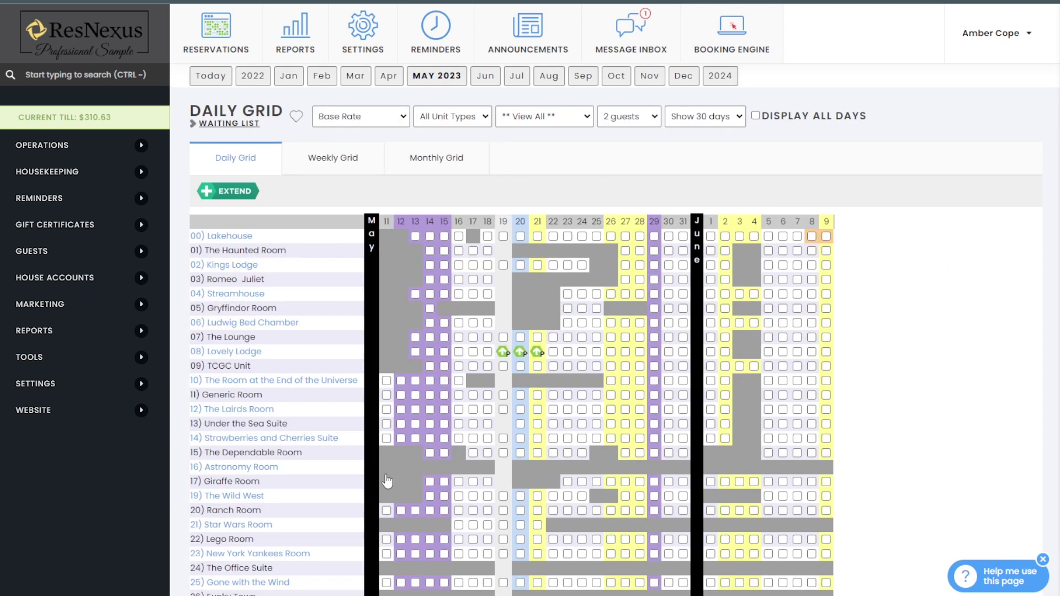
pyautogui.click(535, 118)
pyautogui.click(405, 117)
pyautogui.click(379, 191)
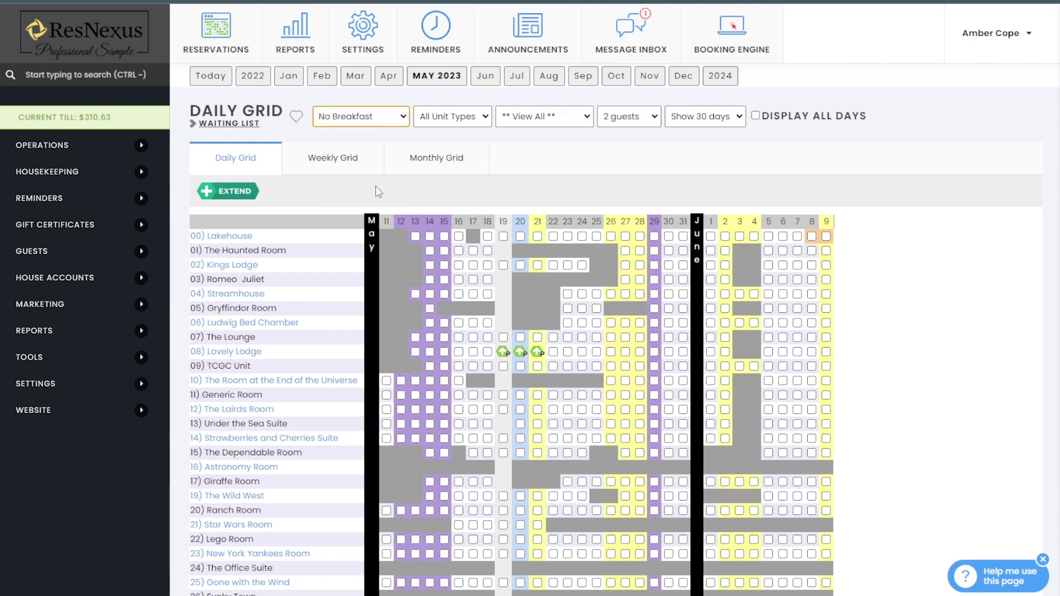
# - Extend the 08) Lovely Lodge stay by the nights of May 22 and 23, 2023, and review the reservation's nightly rates
pyautogui.click(553, 351)
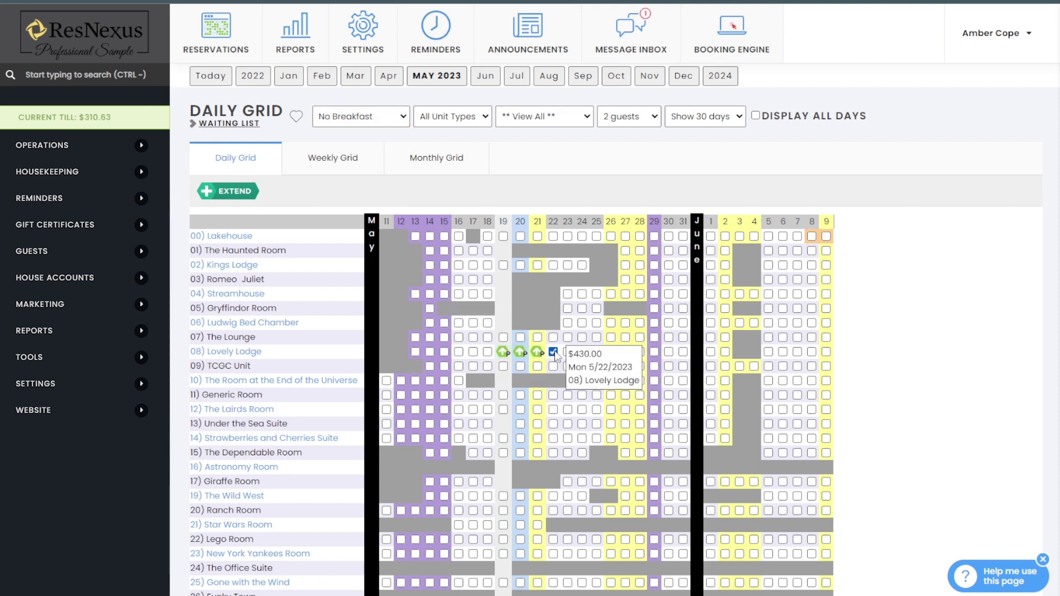
pyautogui.click(569, 352)
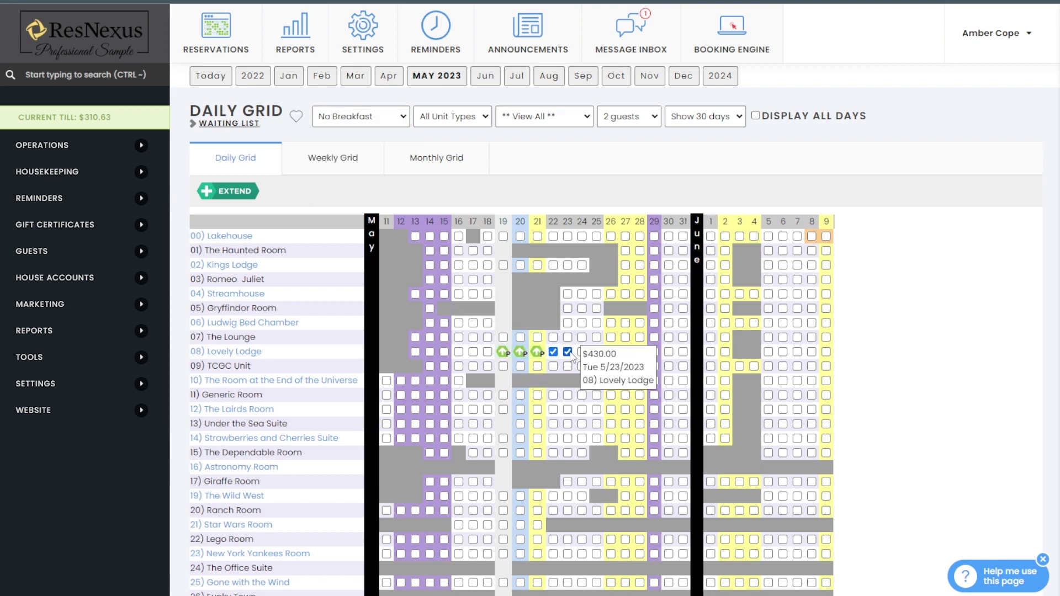
pyautogui.click(237, 194)
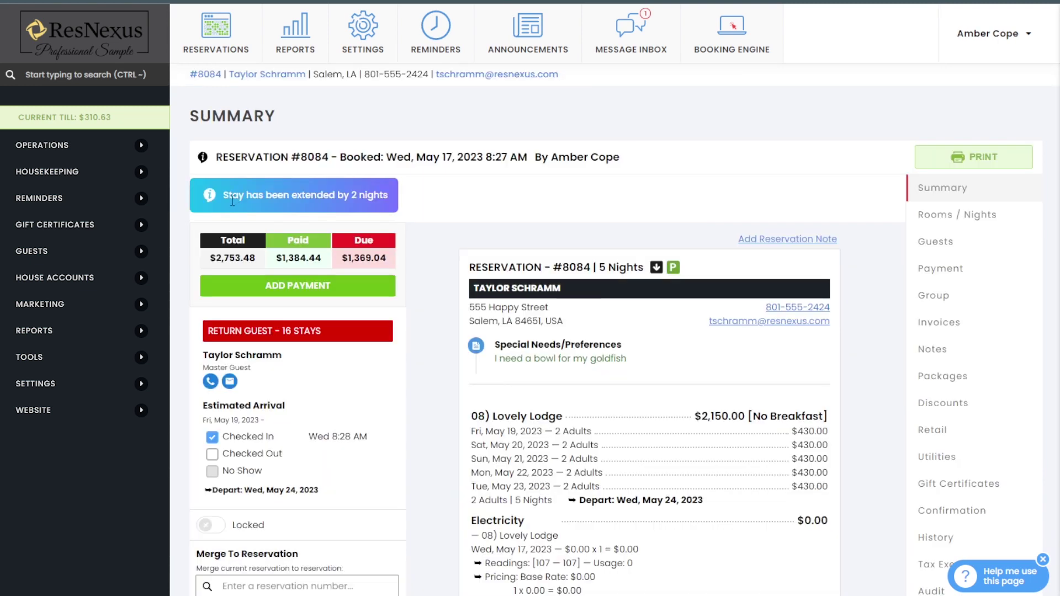
pyautogui.click(945, 220)
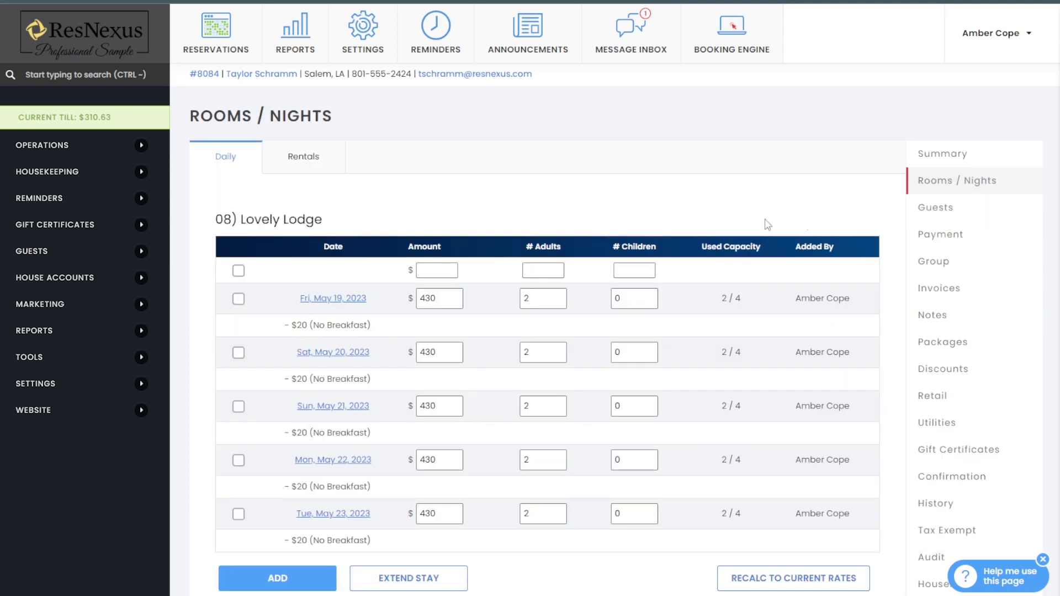